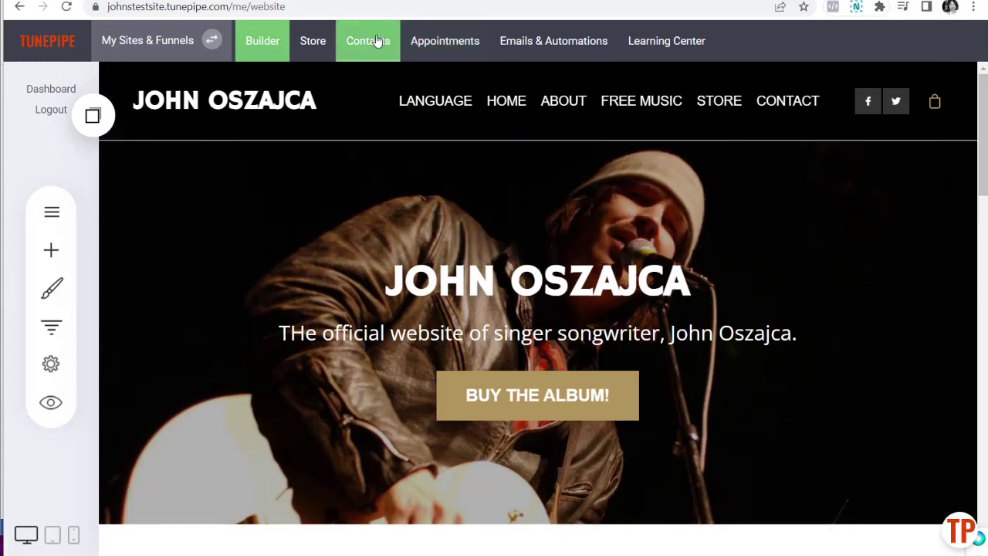
# Step: Switch from the website builder to the Contacts area to see all contacts and member groups
pyautogui.click(380, 43)
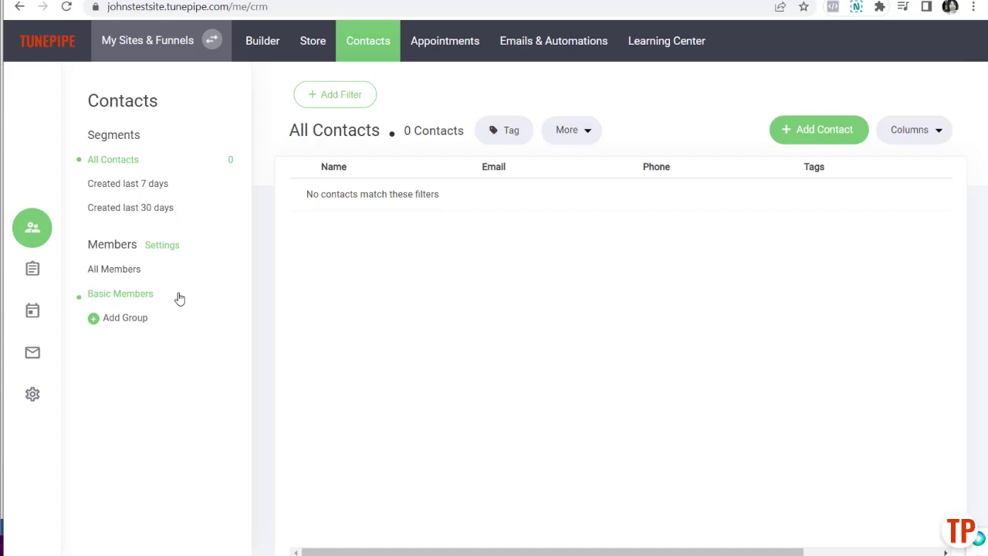
# Step: Enable Allow registrations in Members Settings, leave approval and email notices off, and save
pyautogui.click(161, 245)
pyautogui.click(386, 155)
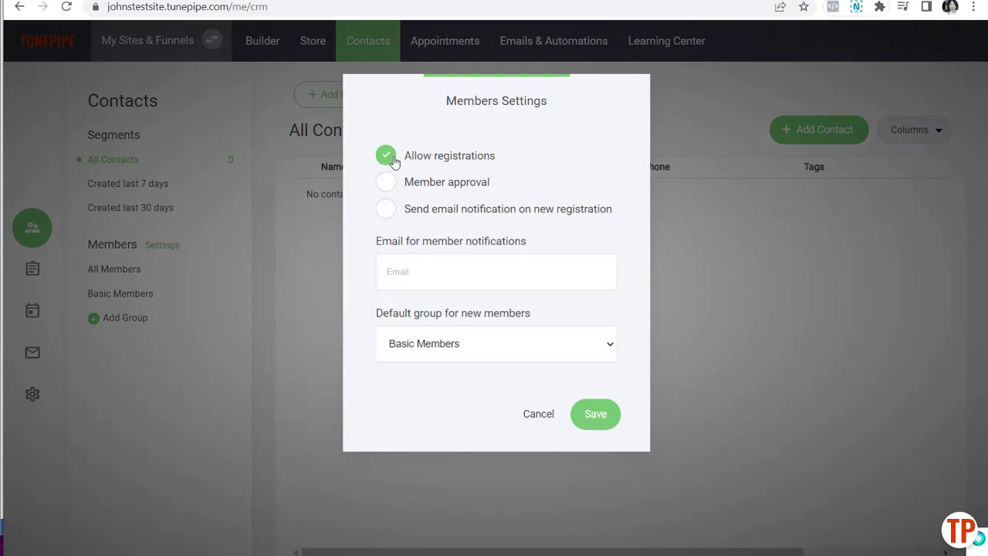
pyautogui.click(393, 184)
pyautogui.click(386, 209)
pyautogui.click(408, 282)
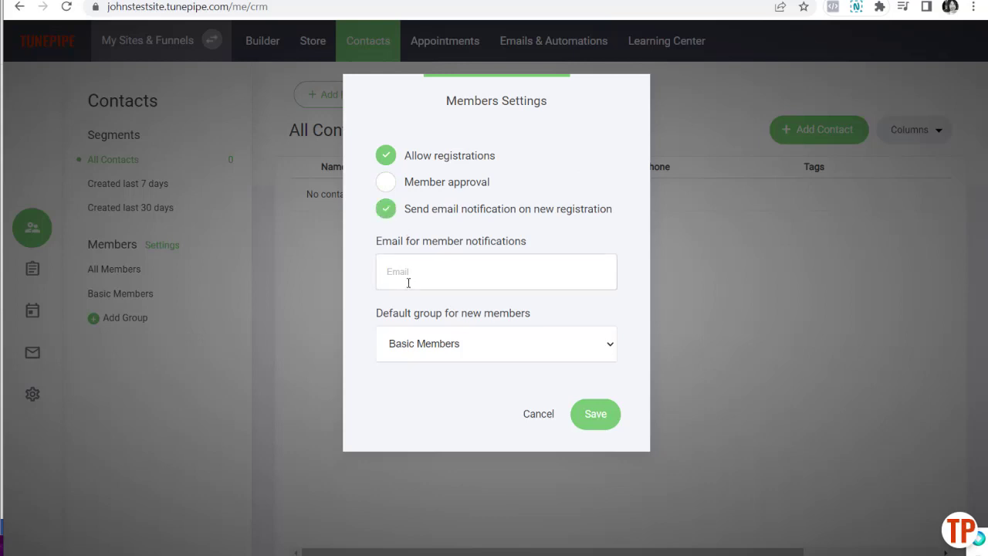
pyautogui.click(386, 208)
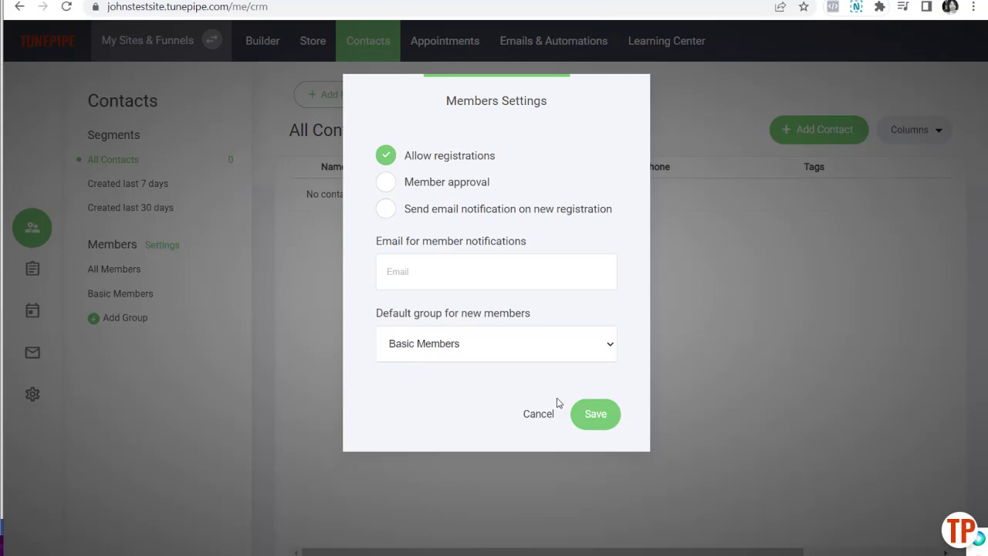
pyautogui.click(607, 418)
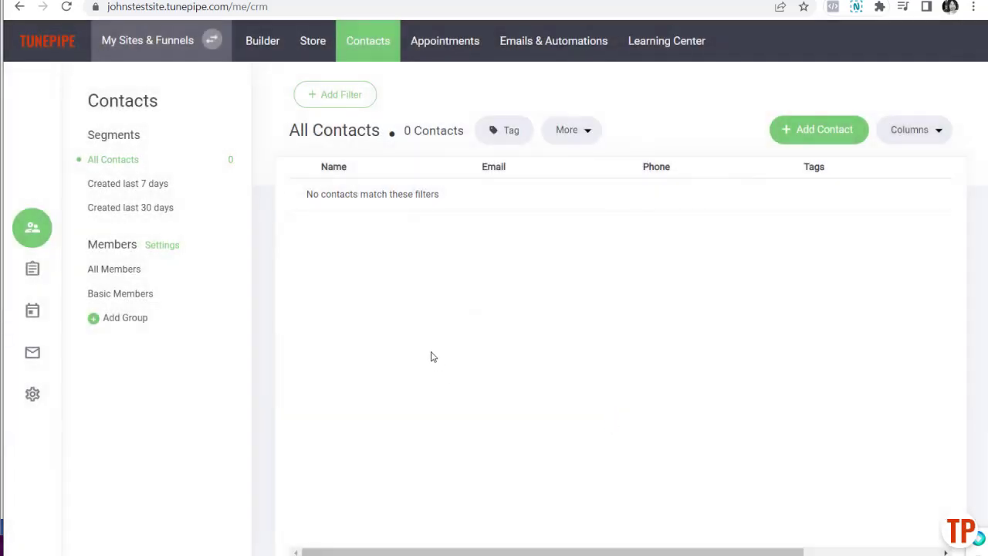
# Step: Add a member group named 'My Members Area', fixing the 'Mmebers' typo before submitting
pyautogui.click(120, 325)
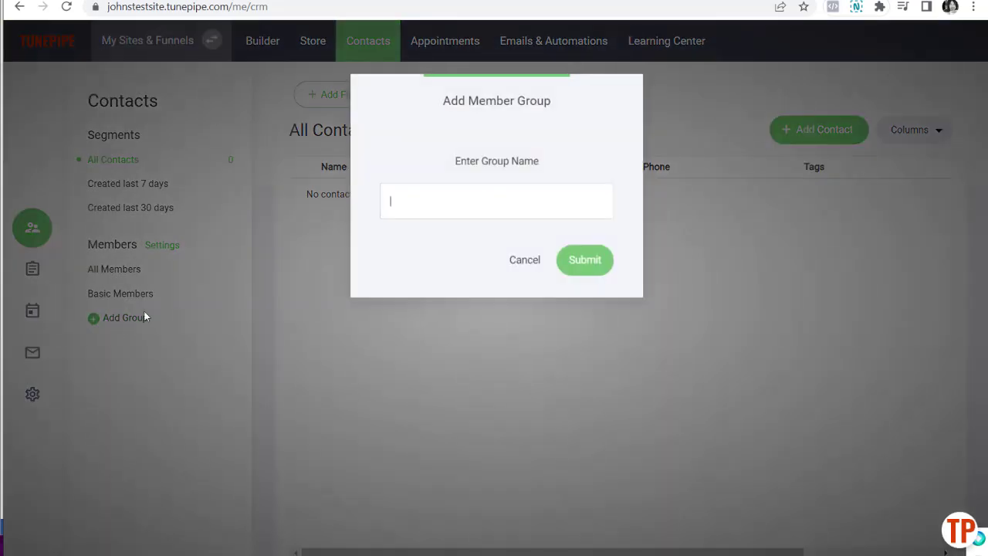
pyautogui.click(443, 209)
pyautogui.write('My Mmebers Area')
pyautogui.rightClick(417, 204)
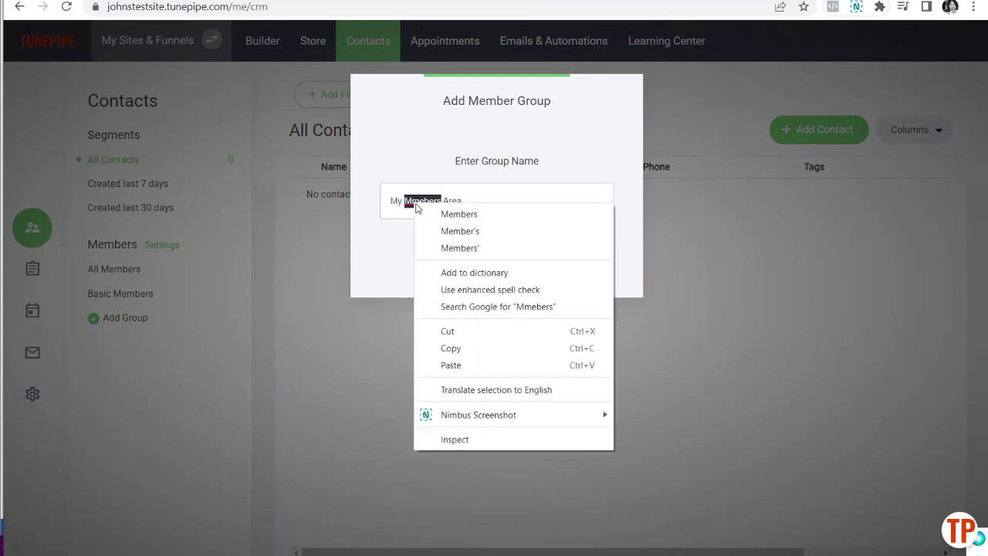
pyautogui.click(459, 214)
pyautogui.click(581, 260)
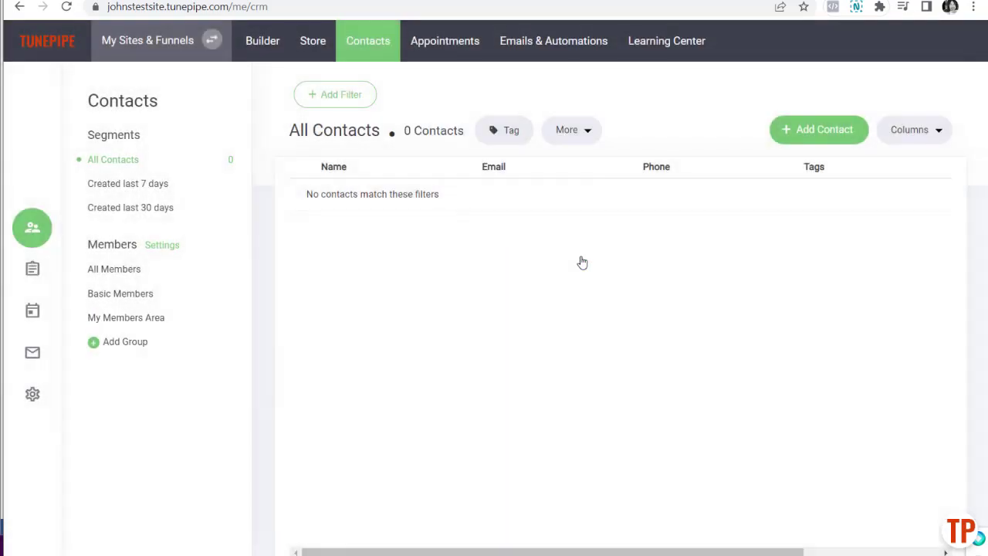
# Step: Show My Members Area's group settings and check the login redirect picker without choosing a page
pyautogui.click(179, 320)
pyautogui.click(324, 152)
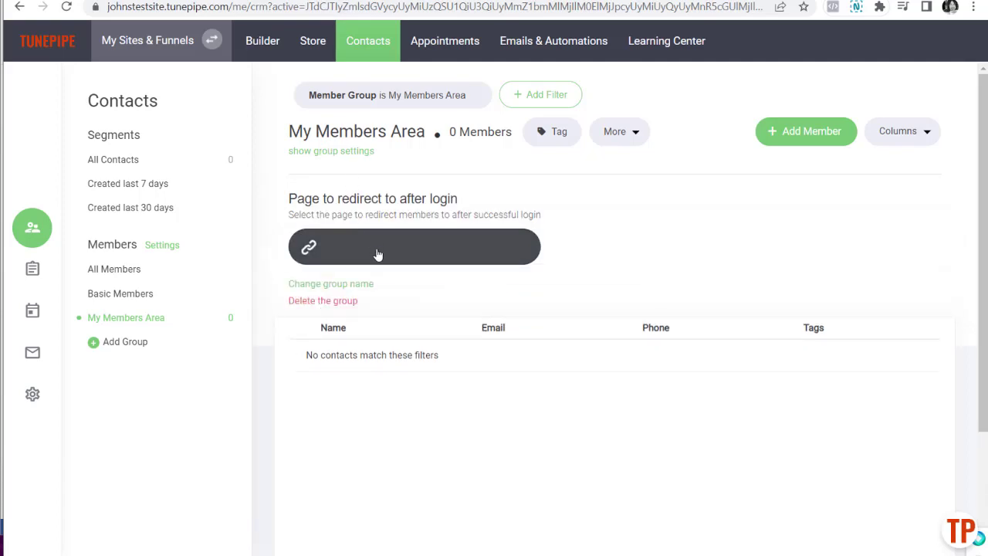
pyautogui.click(378, 255)
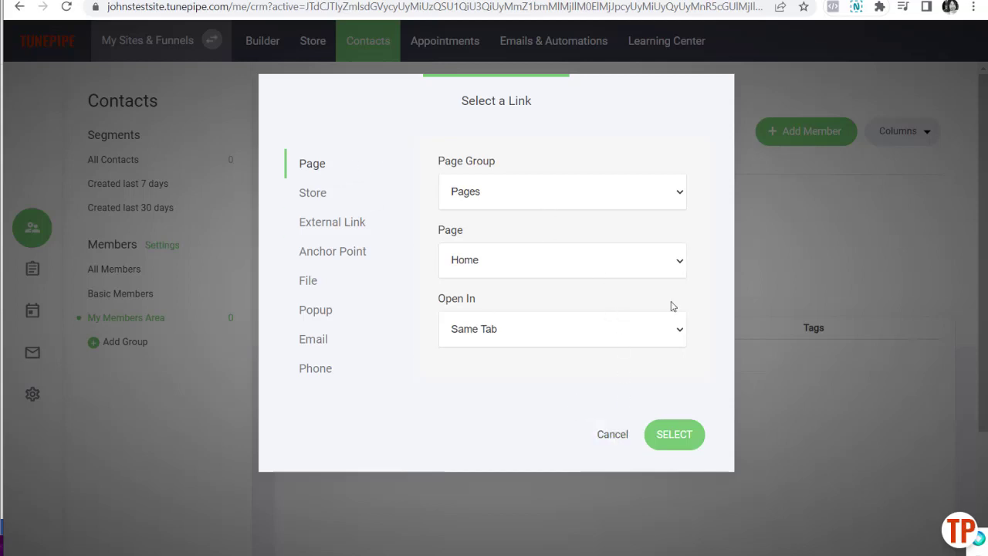
pyautogui.click(612, 434)
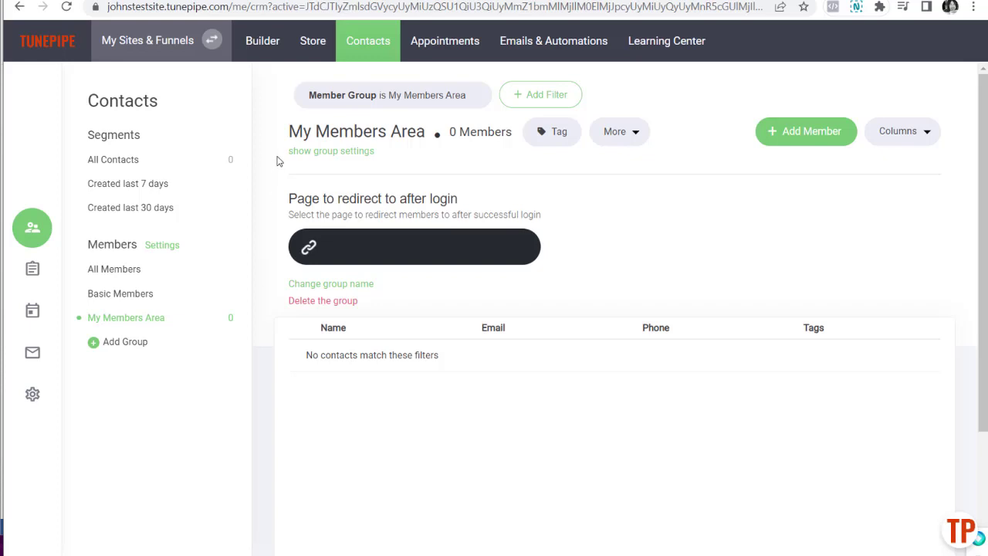
# Step: In the Builder's Pages & Popups list, add a page group named 'My Membership'
pyautogui.click(251, 62)
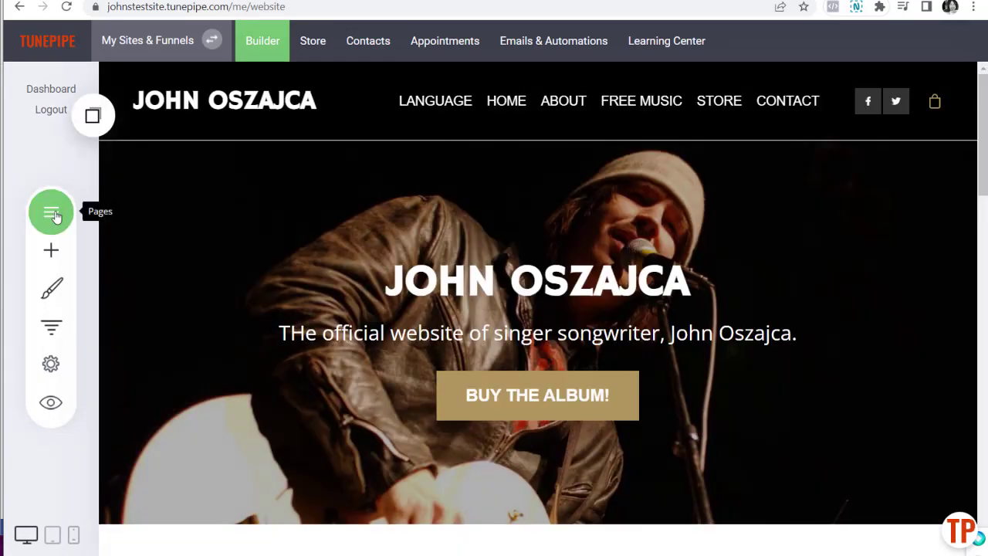
pyautogui.click(55, 217)
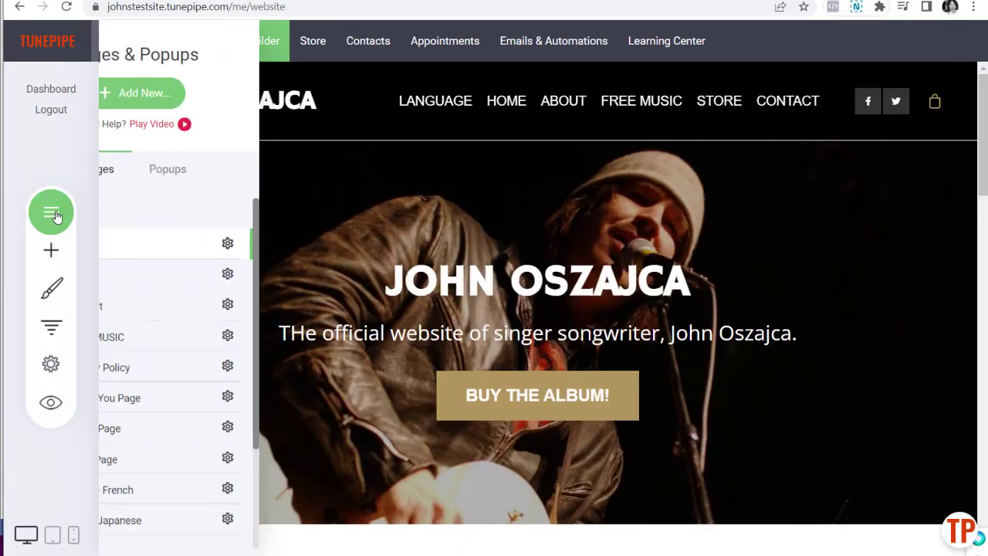
pyautogui.click(161, 219)
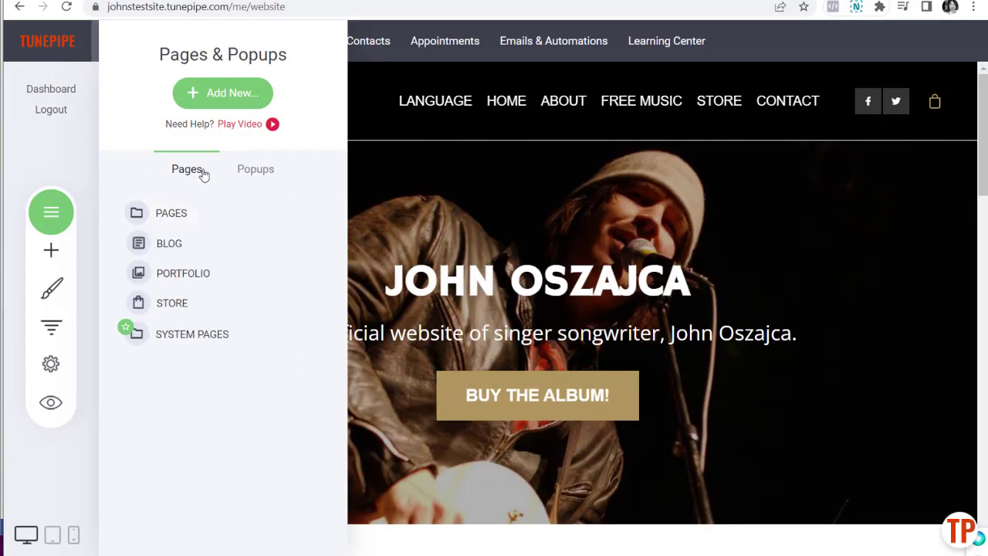
pyautogui.click(221, 92)
pyautogui.click(688, 225)
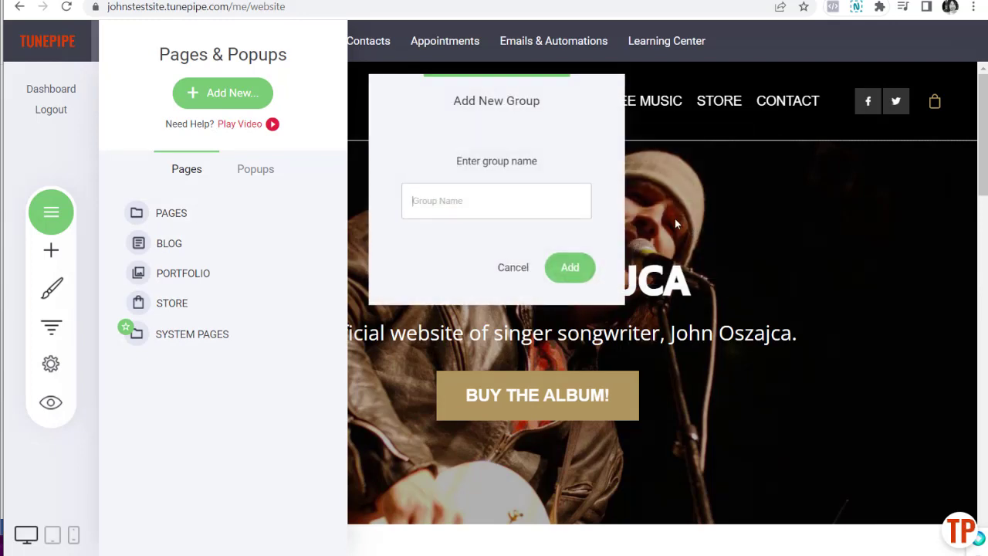
pyautogui.write('My')
pyautogui.press('BackSpace')
pyautogui.press('BackSpace')
pyautogui.press('BackSpace')
pyautogui.write('M')
pyautogui.click(575, 268)
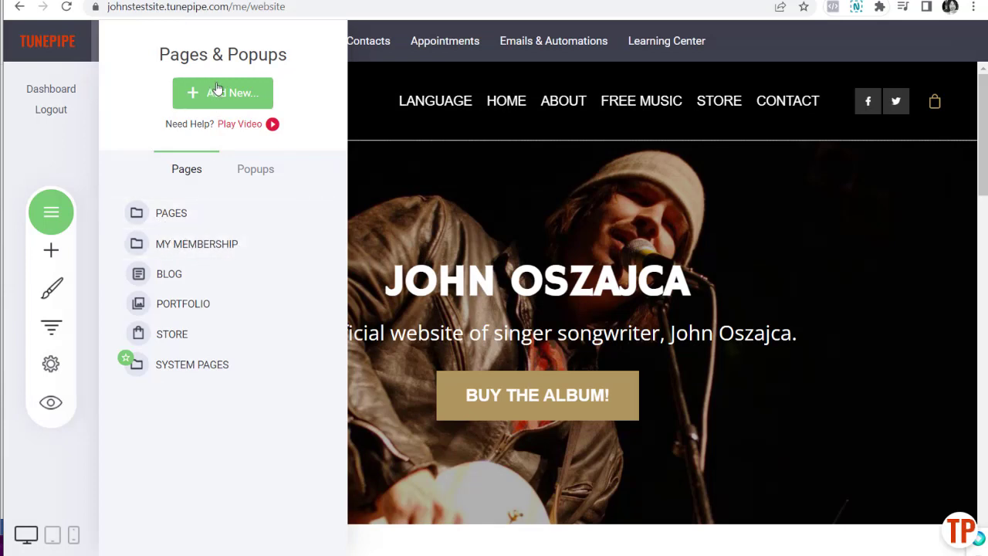
# Step: Start a new page from the third Membership / Course template, named 'Membership Home'
pyautogui.click(257, 92)
pyautogui.click(456, 219)
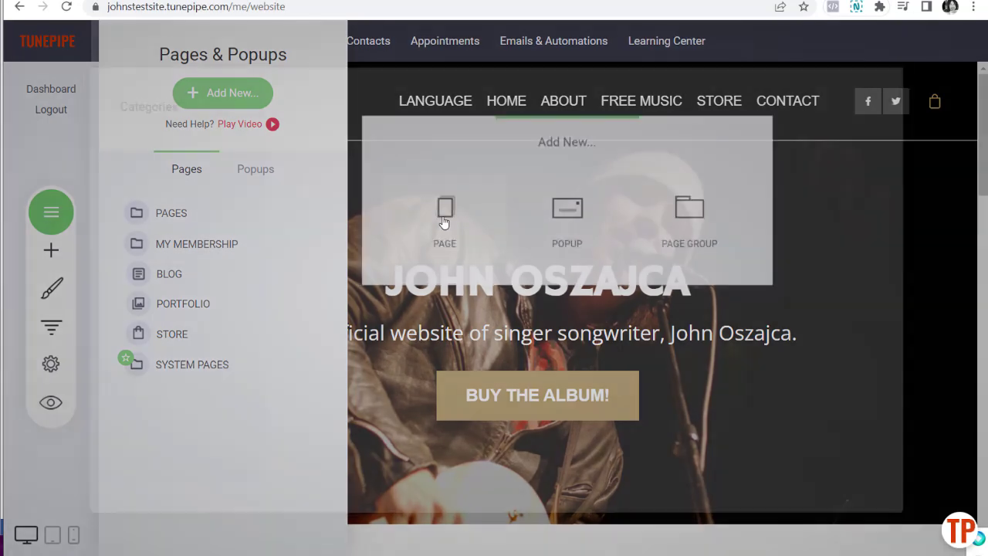
pyautogui.scroll(-4, 178, 263)
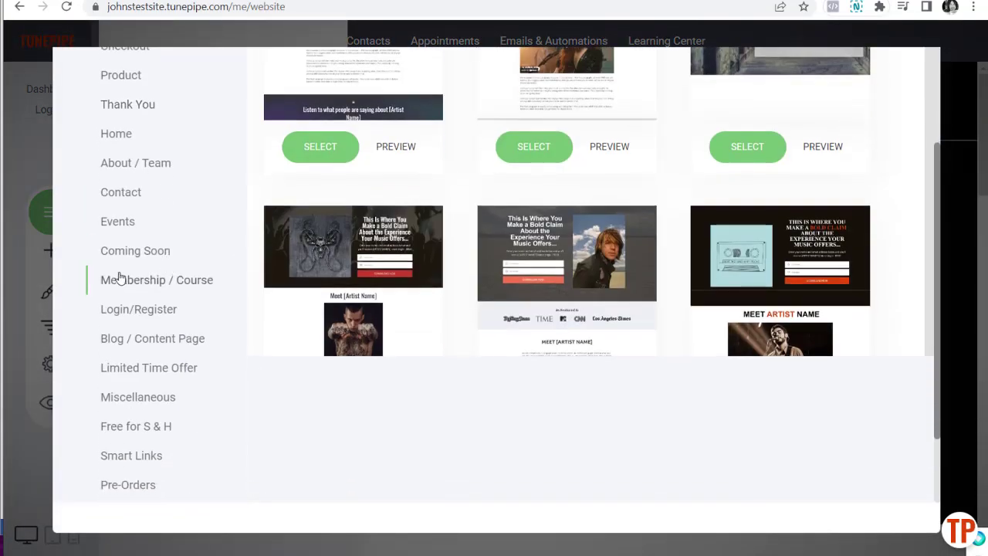
pyautogui.click(138, 281)
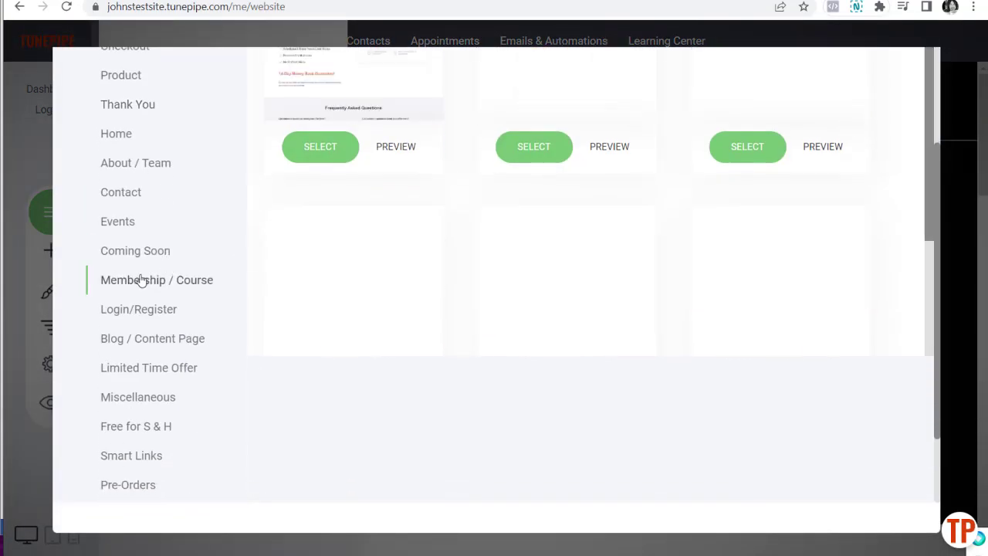
pyautogui.scroll(4, 750, 353)
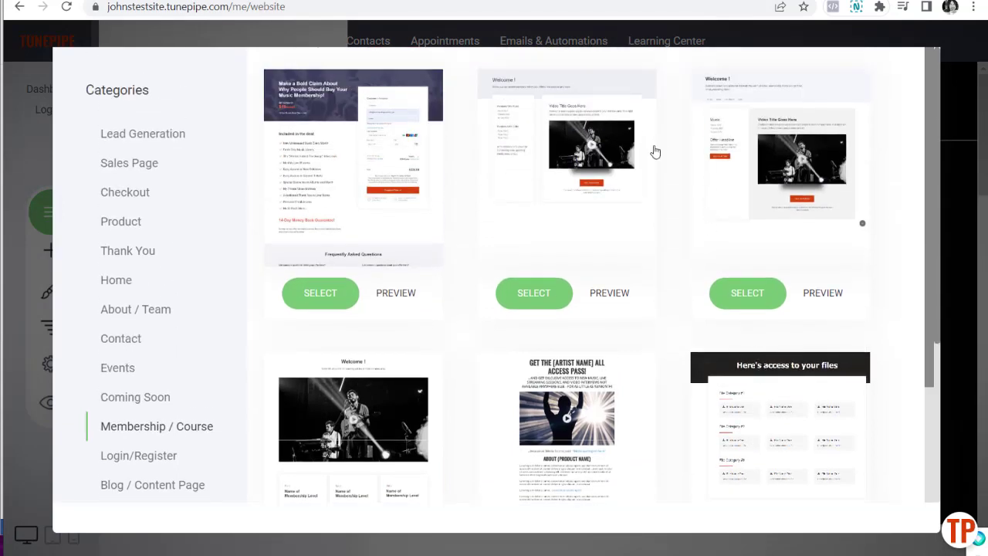
pyautogui.click(747, 292)
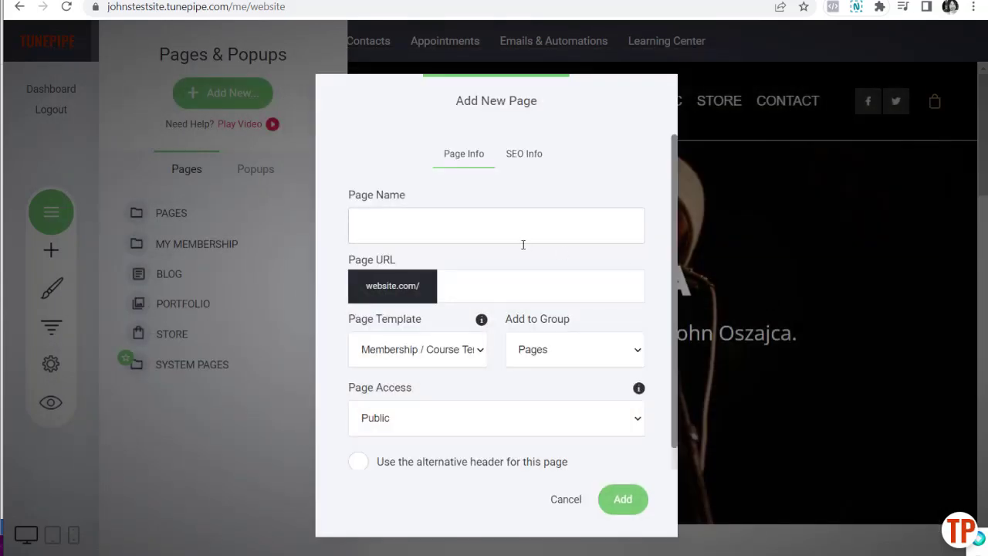
pyautogui.write('Membershi')
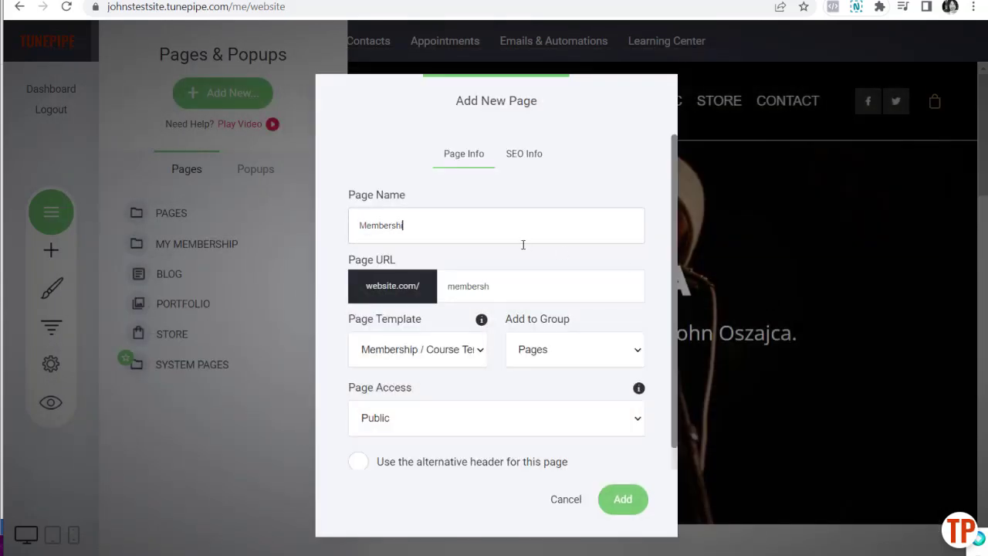
pyautogui.write('p Home')
# Step: File the page under My Membership and make it Members Only for My Members Area
pyautogui.click(586, 357)
pyautogui.click(586, 388)
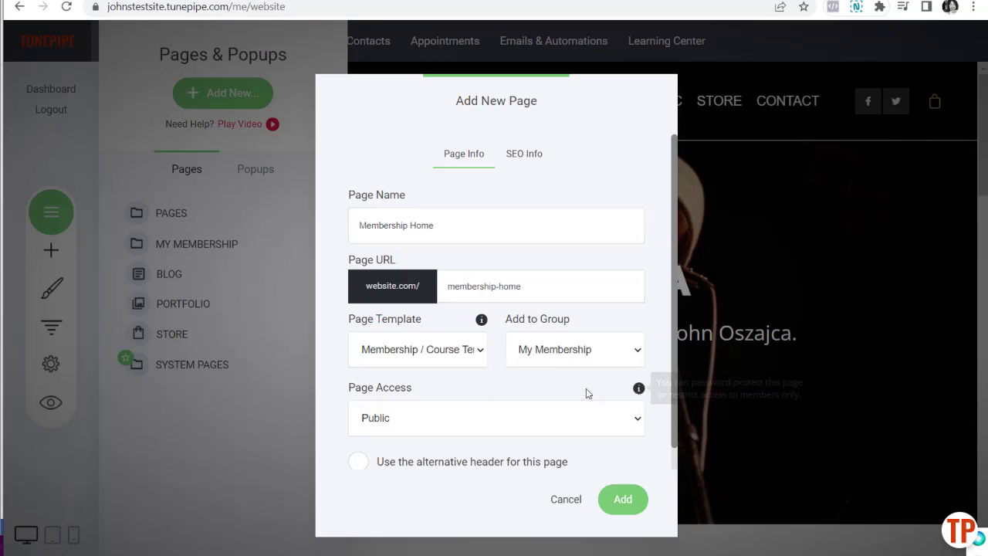
pyautogui.scroll(-1, 538, 390)
pyautogui.click(442, 397)
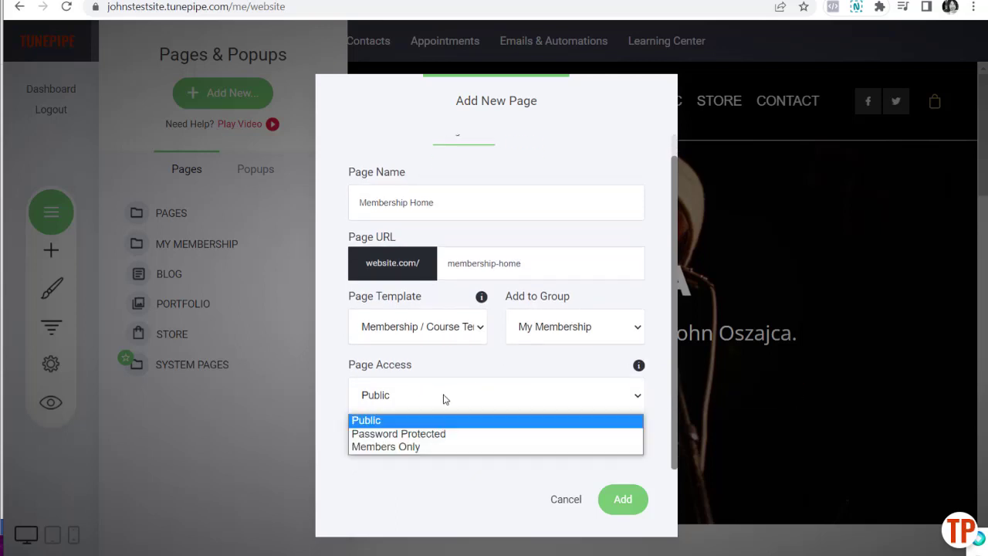
pyautogui.click(438, 446)
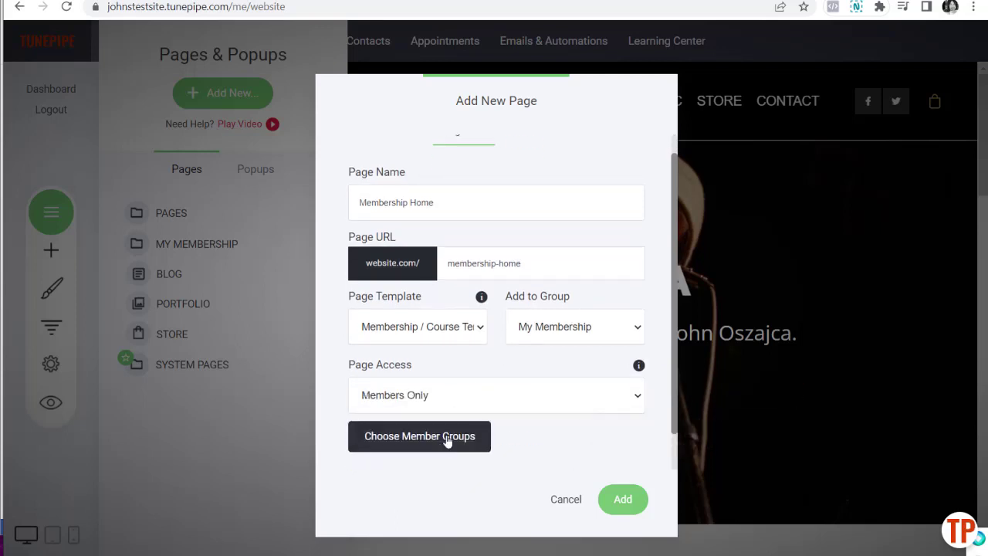
pyautogui.scroll(-1, 541, 398)
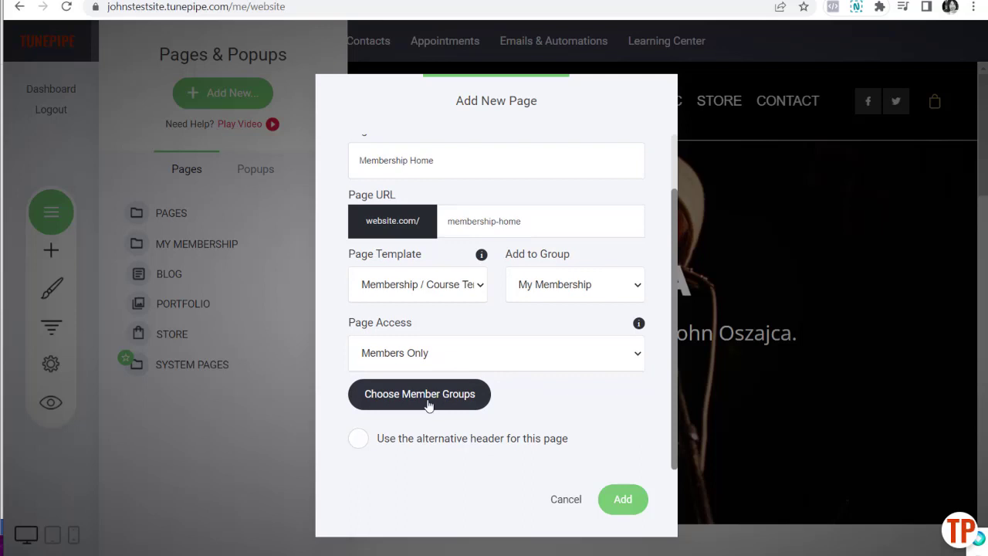
pyautogui.click(429, 402)
pyautogui.click(378, 206)
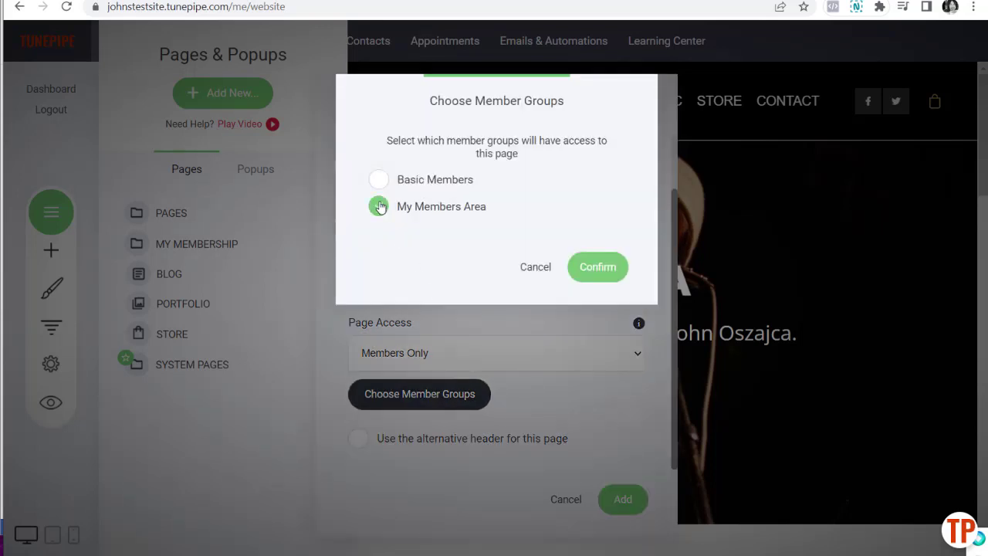
pyautogui.click(598, 267)
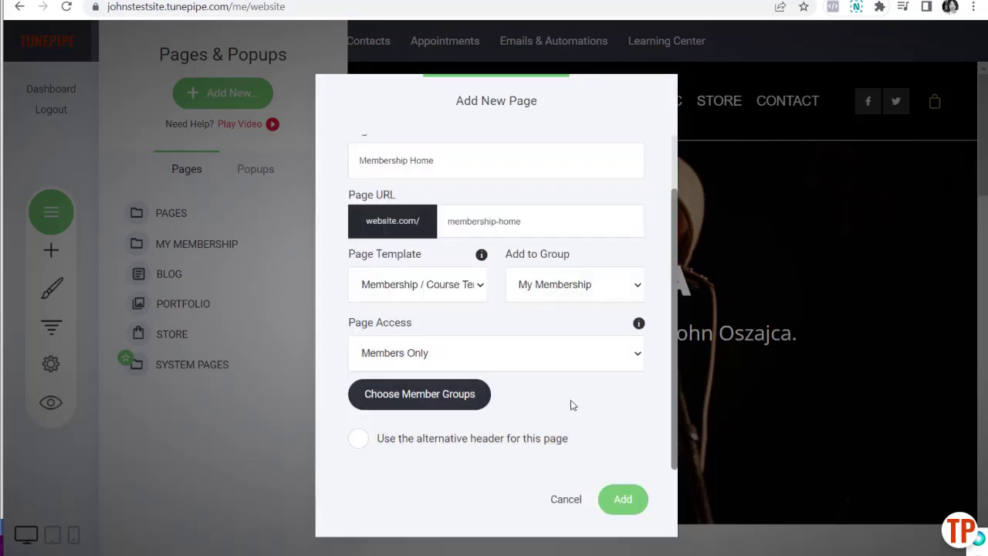
pyautogui.click(358, 446)
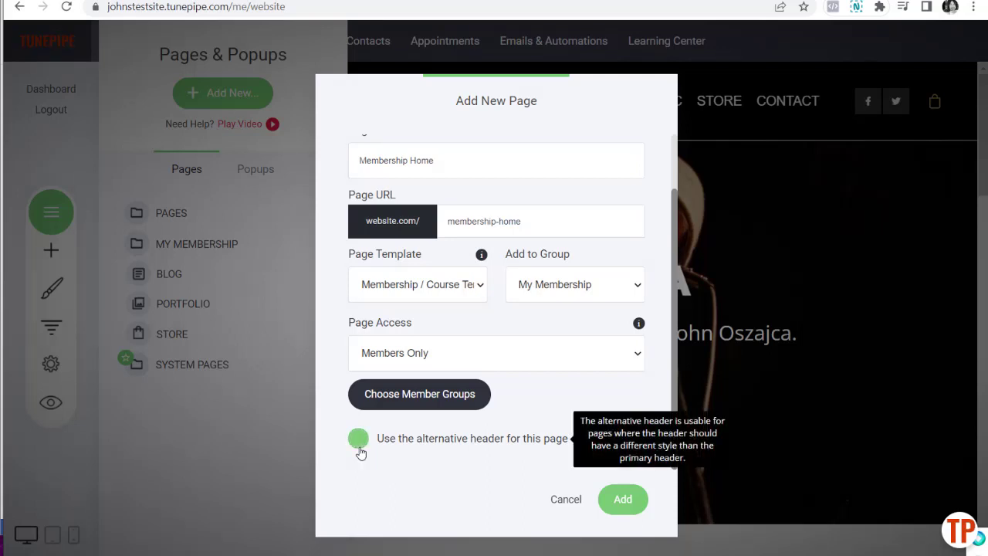
# Step: Create the Membership Home page and hide the site header on it
pyautogui.click(615, 505)
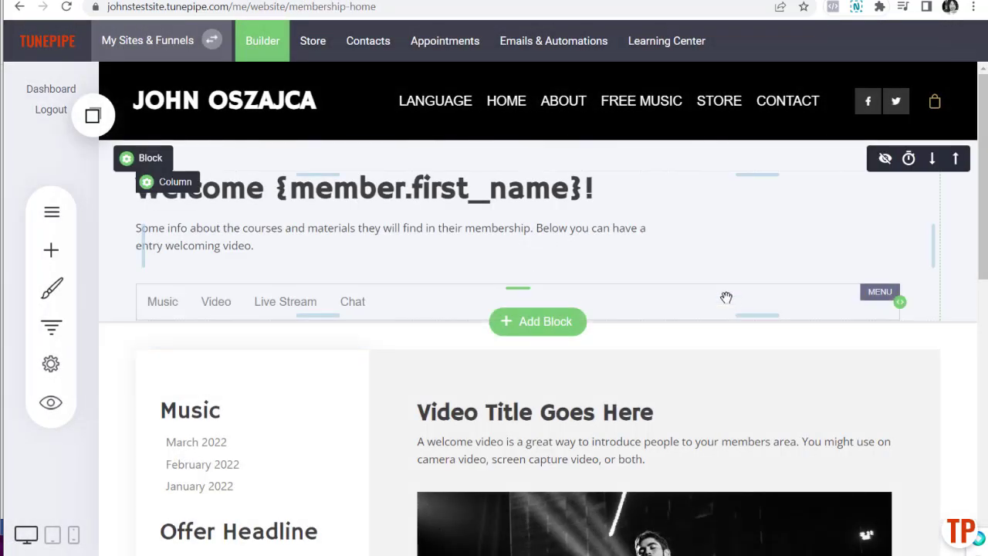
pyautogui.moveTo(452, 170)
pyautogui.moveTo(199, 104)
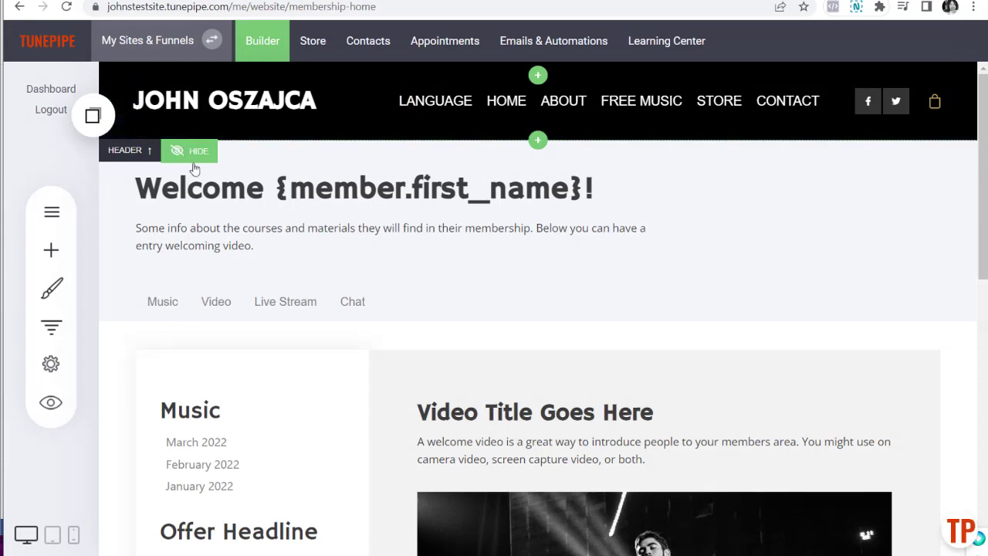
pyautogui.moveTo(414, 316)
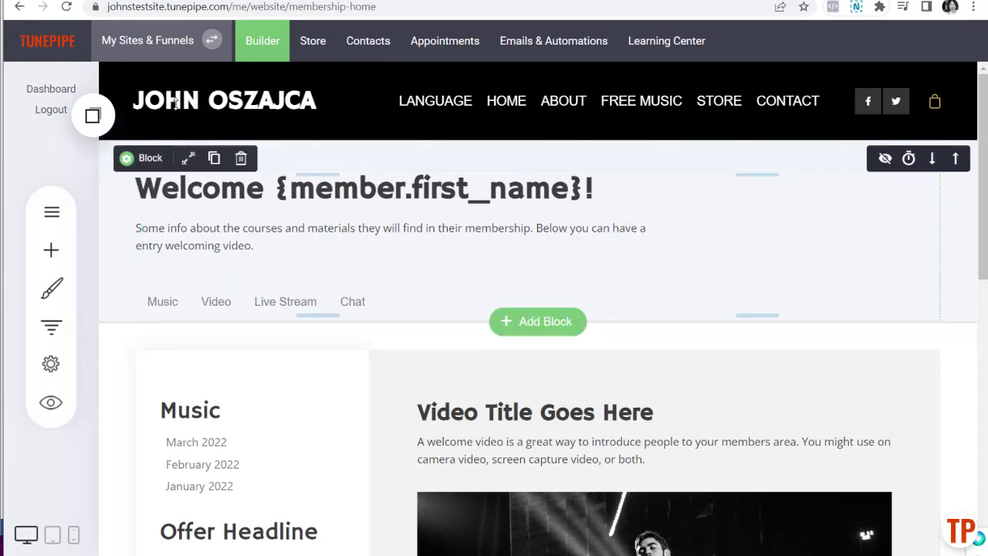
pyautogui.click(198, 152)
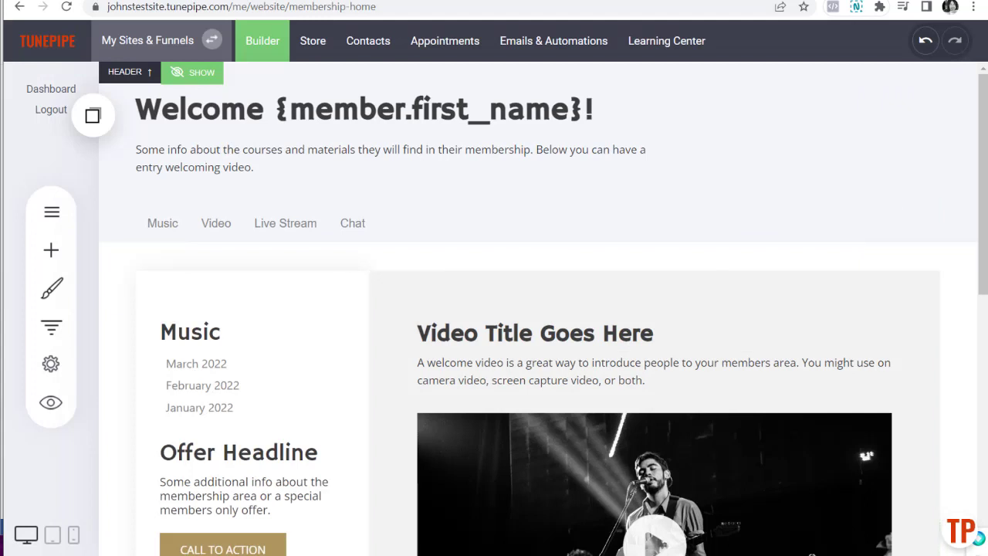
pyautogui.moveTo(435, 183)
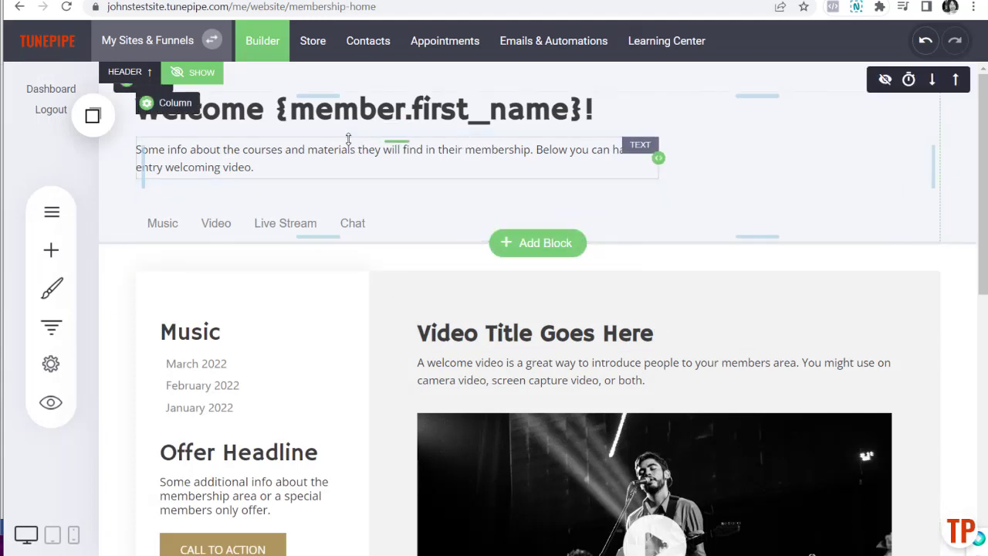
# Step: Delete the {member.first_name} placeholder so the heading reads 'Welcome!', then save the page
pyautogui.click(277, 112)
pyautogui.moveTo(278, 112); pyautogui.dragTo(585, 140)
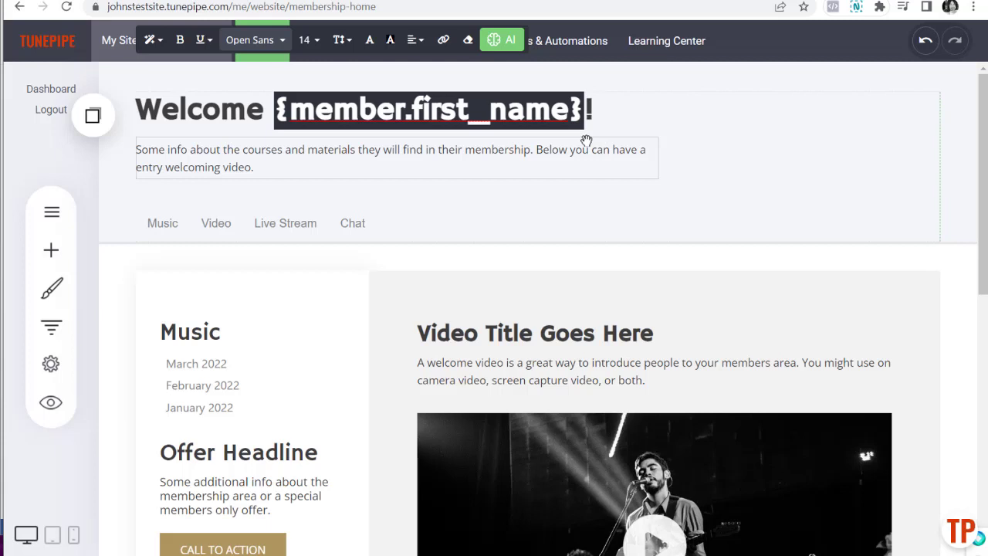
pyautogui.press('BackSpace')
pyautogui.press('BackSpace')
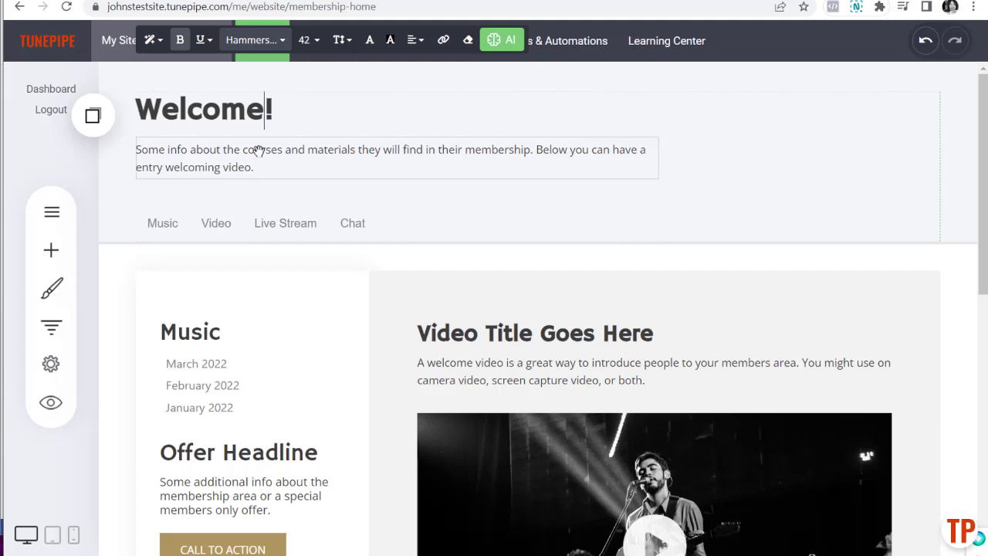
pyautogui.click(258, 158)
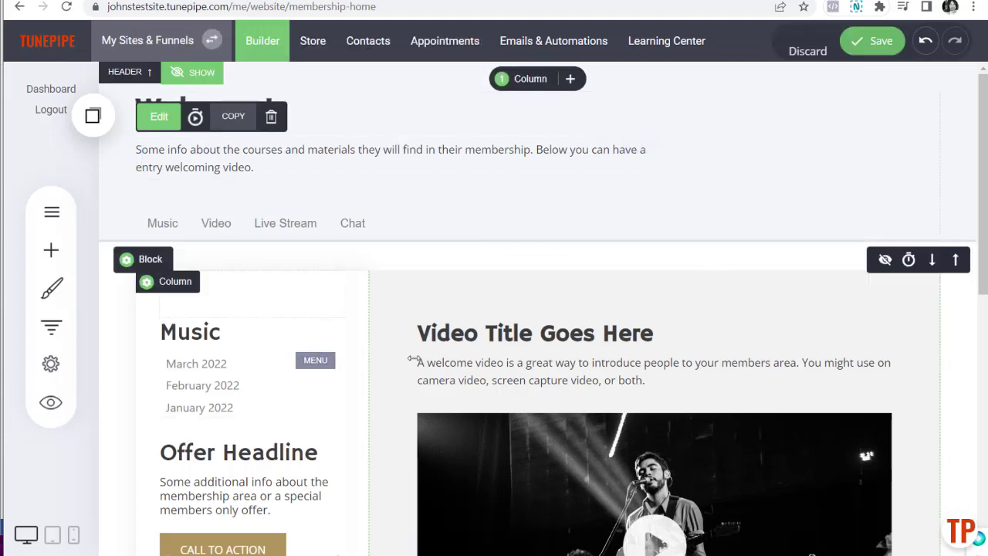
pyautogui.scroll(-1, 428, 374)
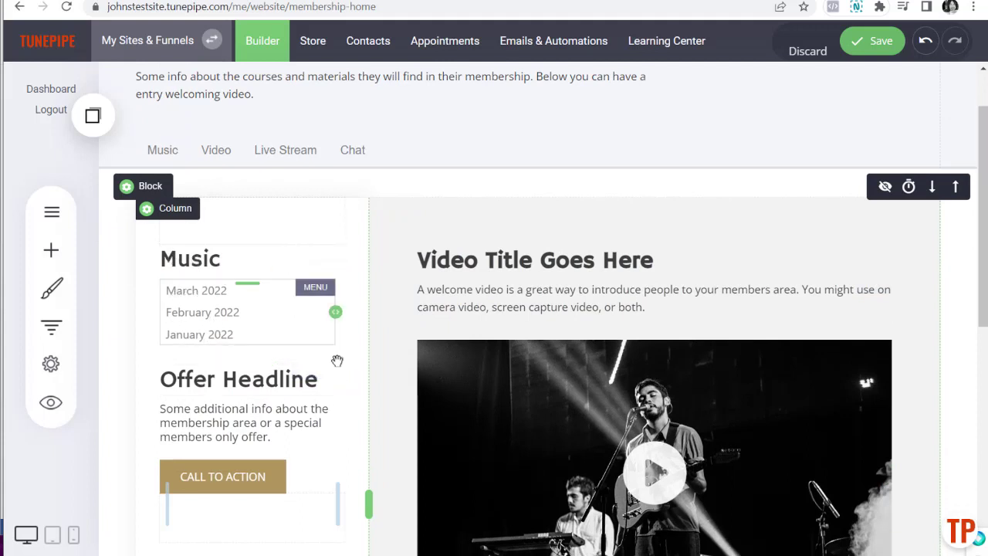
pyautogui.scroll(-3, 638, 403)
pyautogui.scroll(-2, 671, 251)
pyautogui.scroll(6, 672, 251)
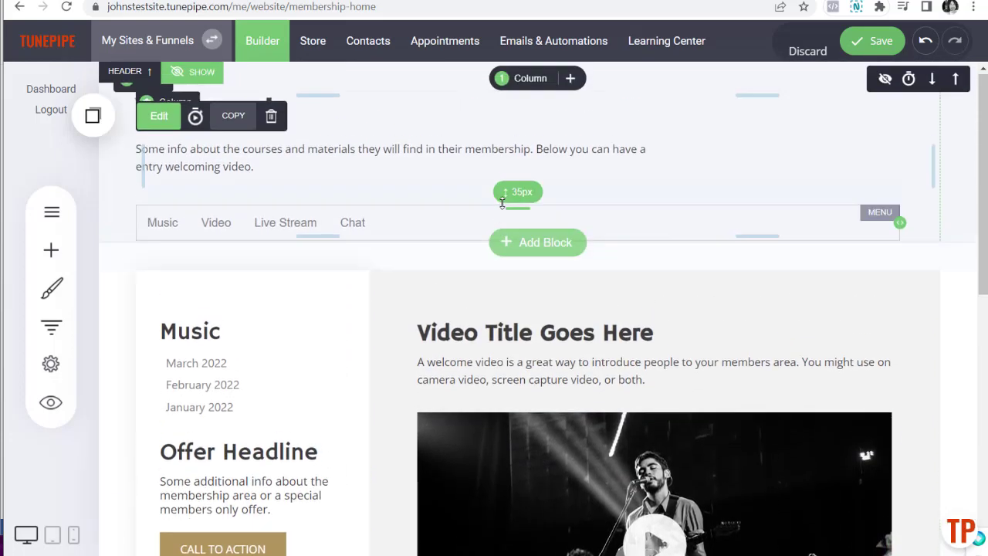
pyautogui.click(873, 41)
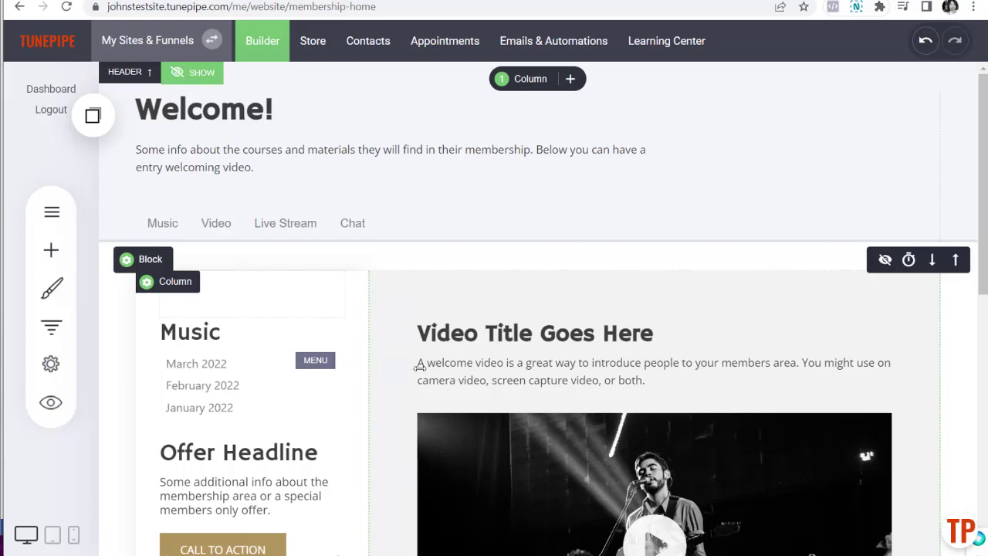
pyautogui.click(49, 401)
pyautogui.click(467, 44)
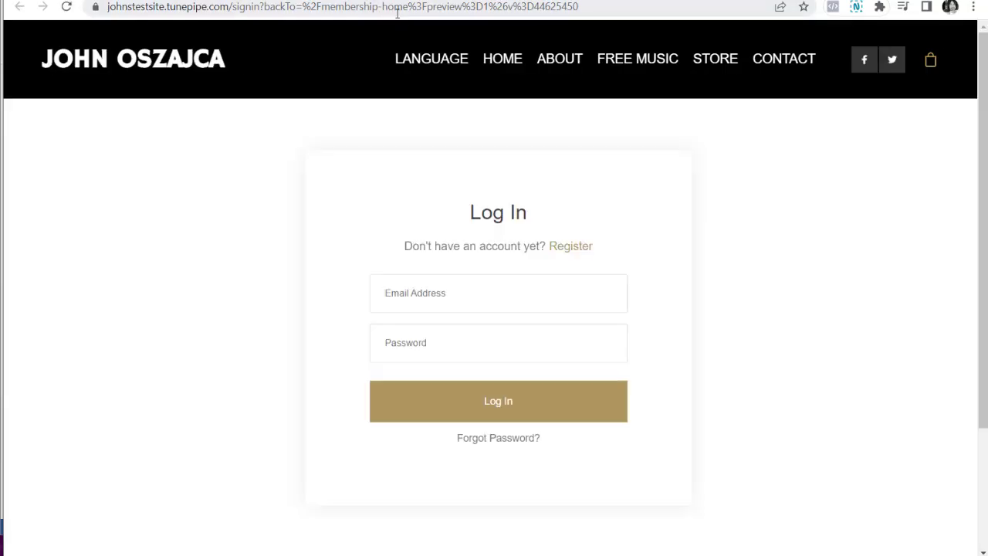
pyautogui.click(401, 9)
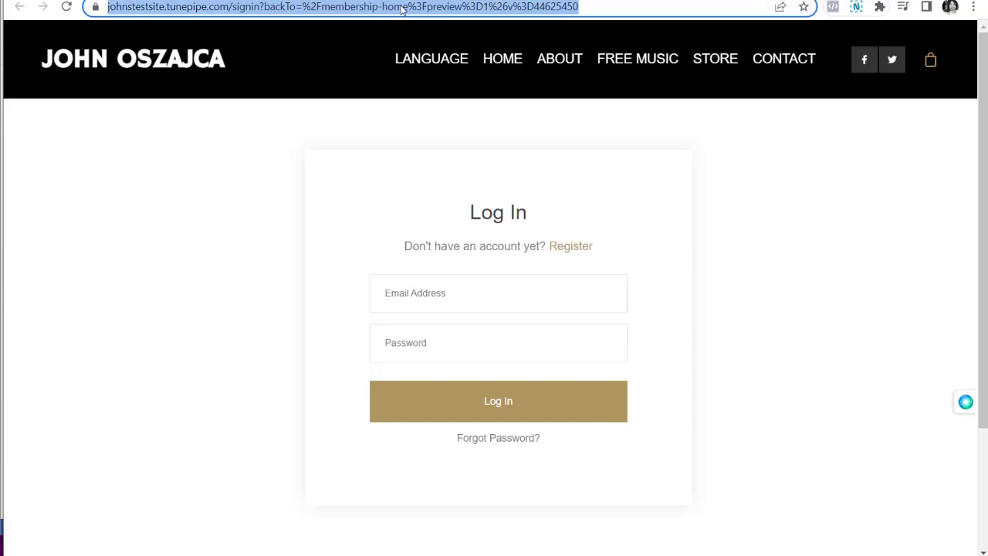
pyautogui.click(401, 9)
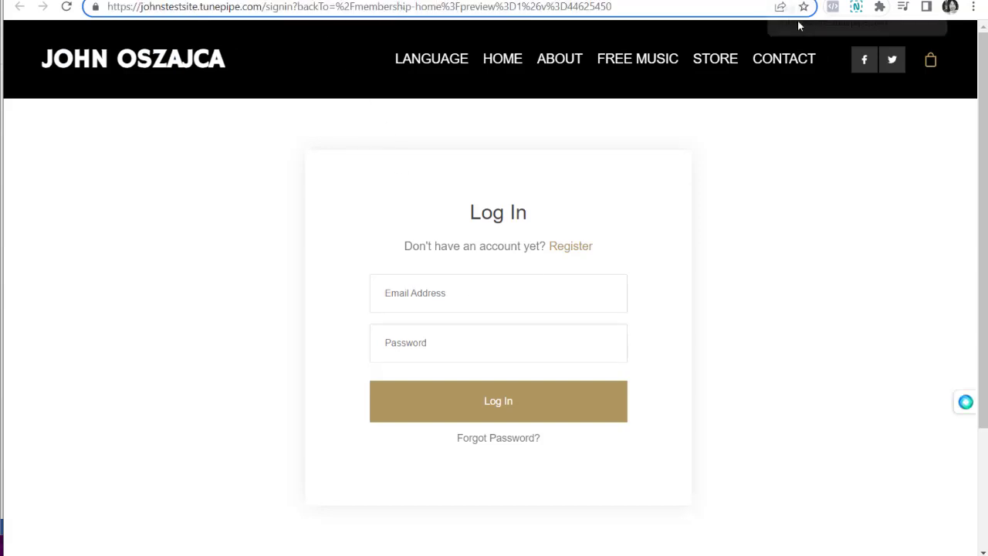
pyautogui.hotkey('ctrl', 'w')
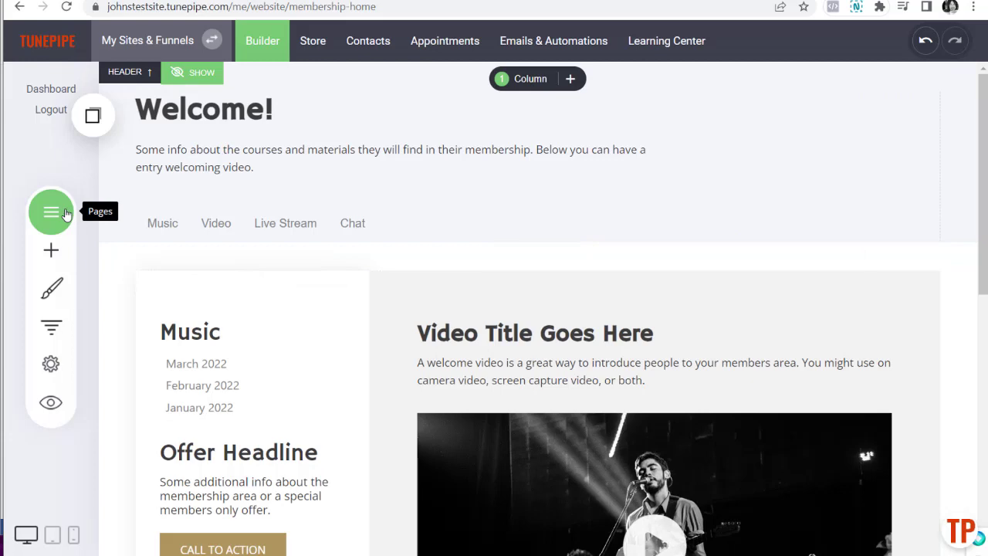
# Step: Set My Members Area's post-login redirect to the My Membership > Membership Home page
pyautogui.click(371, 41)
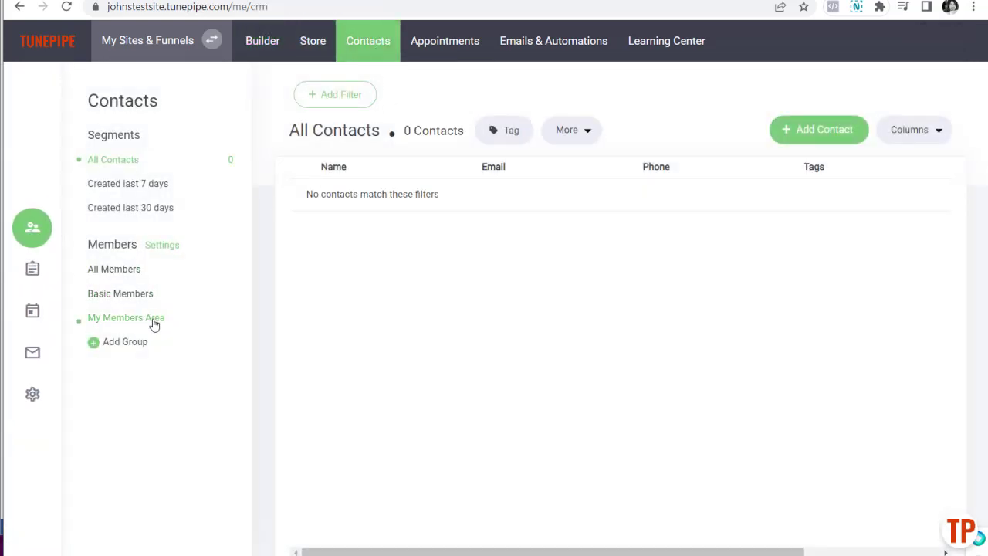
pyautogui.click(153, 324)
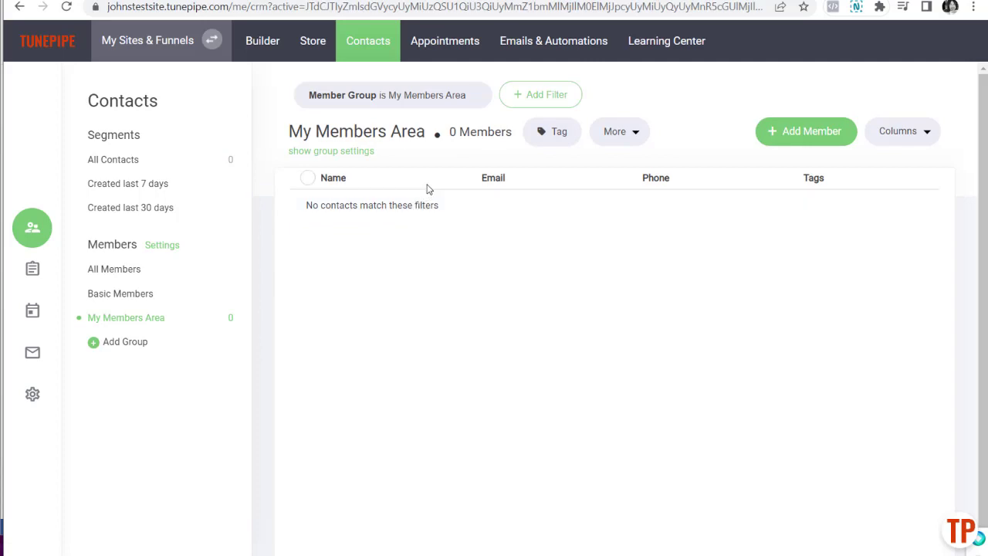
pyautogui.click(359, 152)
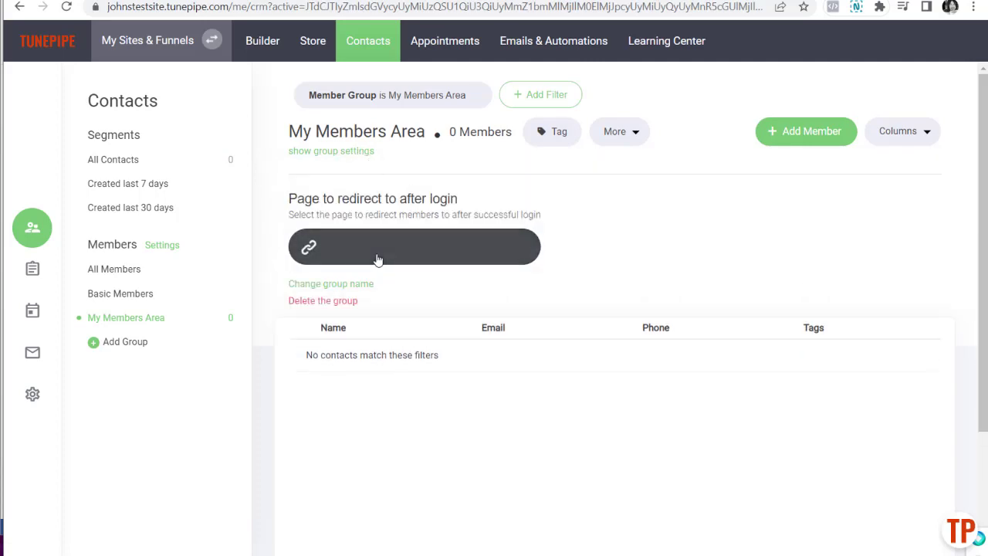
pyautogui.click(378, 260)
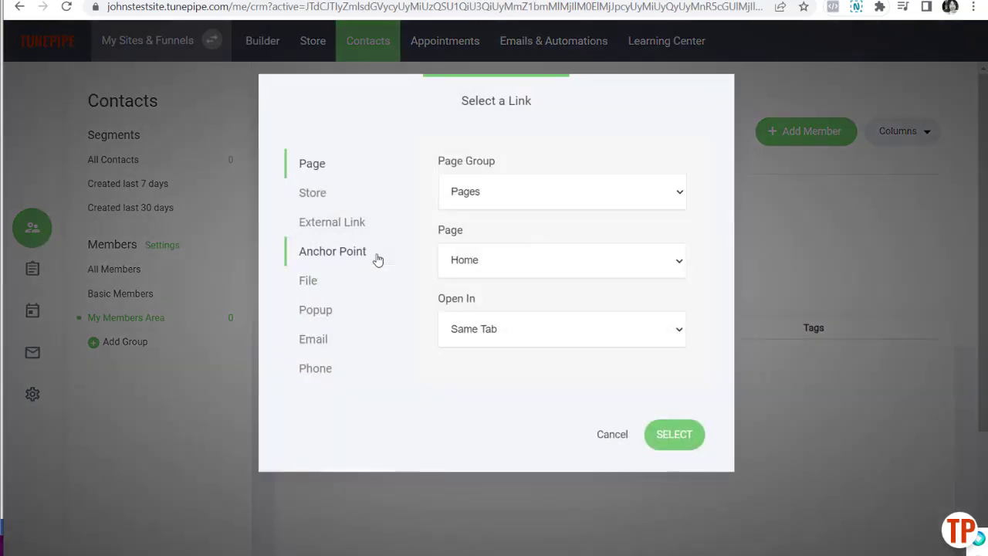
pyautogui.click(504, 193)
pyautogui.click(503, 229)
pyautogui.click(512, 262)
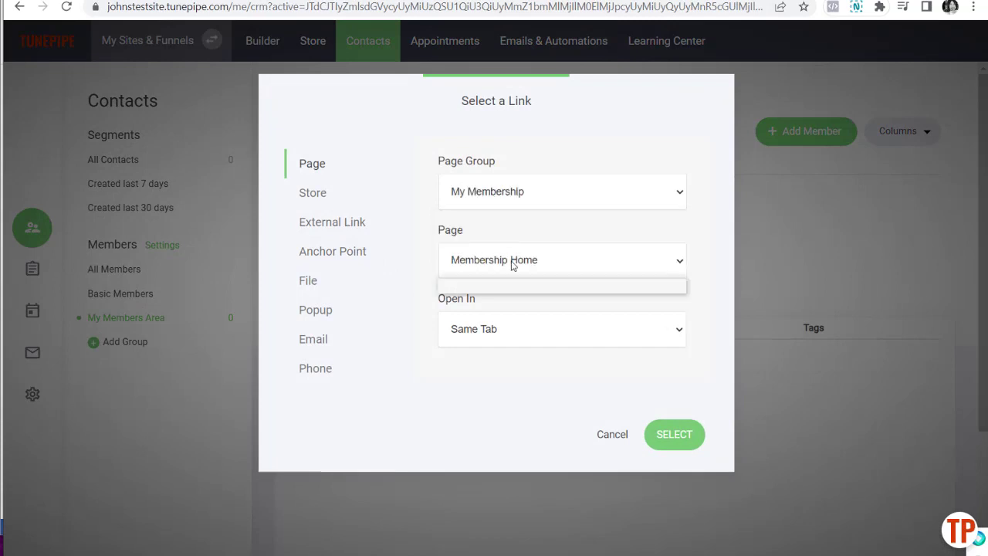
pyautogui.click(513, 284)
pyautogui.click(675, 436)
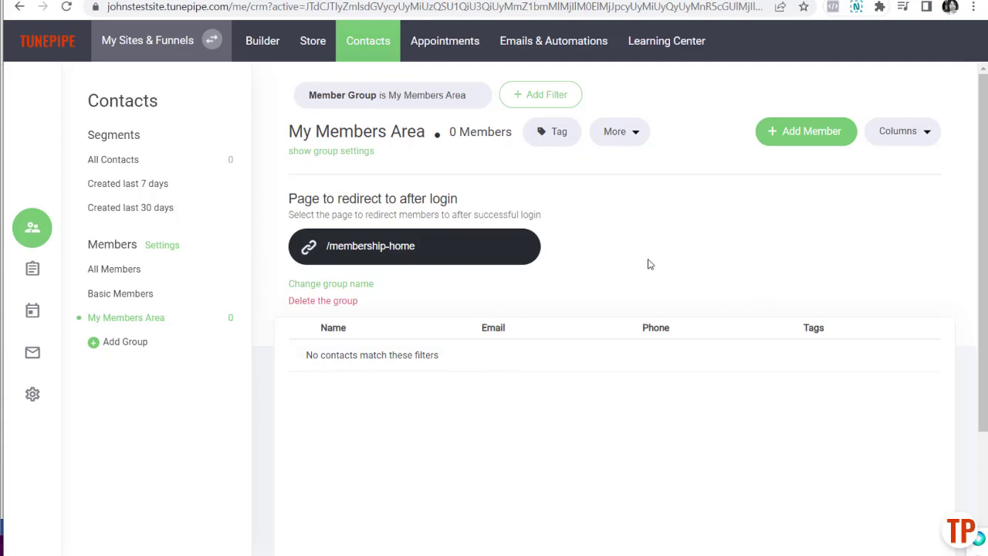
# Step: Start a new member and assign them to the My Members Area group
pyautogui.click(776, 142)
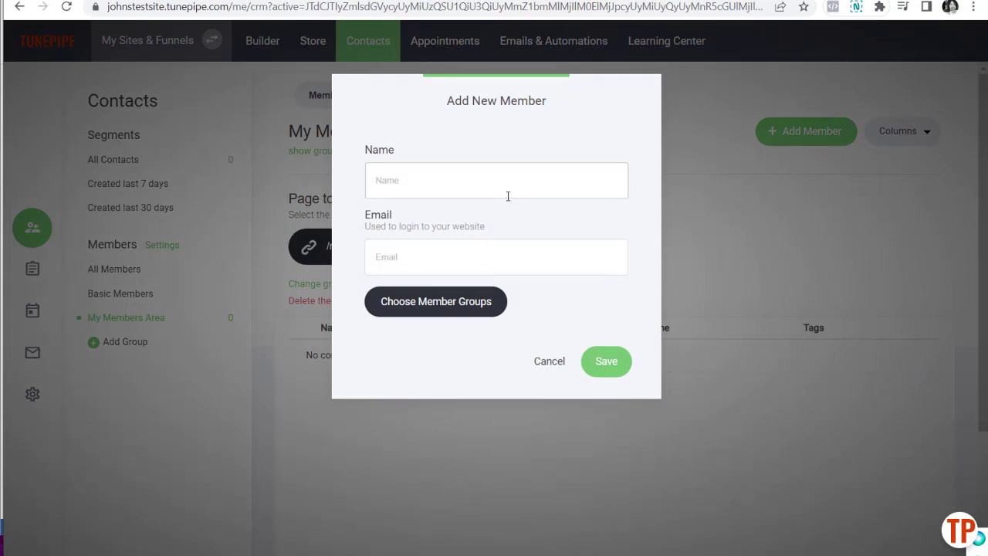
pyautogui.click(466, 310)
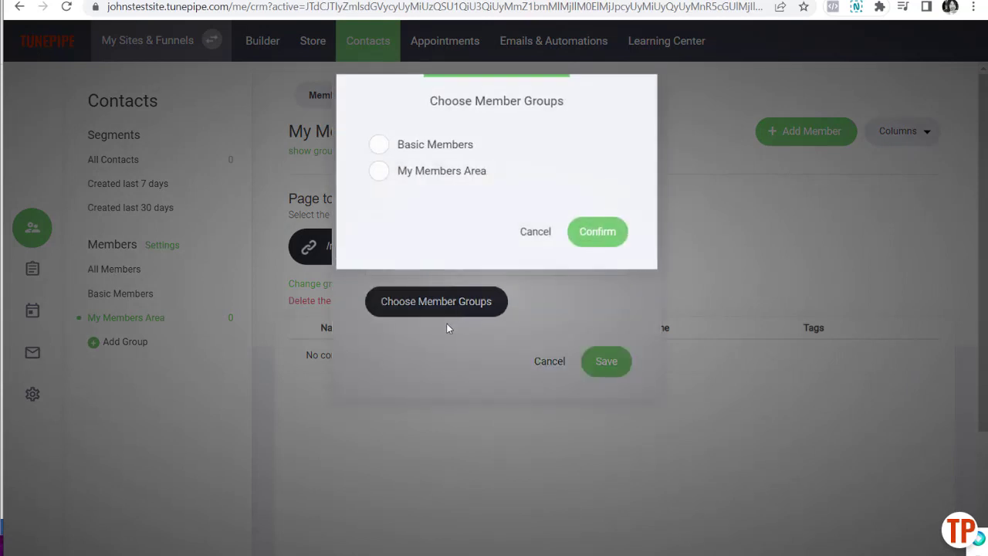
pyautogui.click(375, 172)
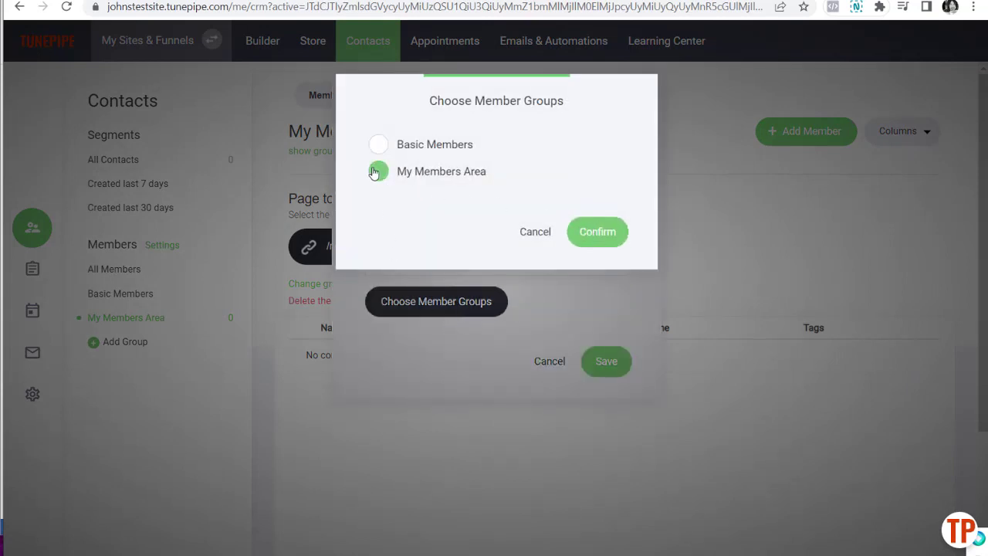
pyautogui.click(551, 233)
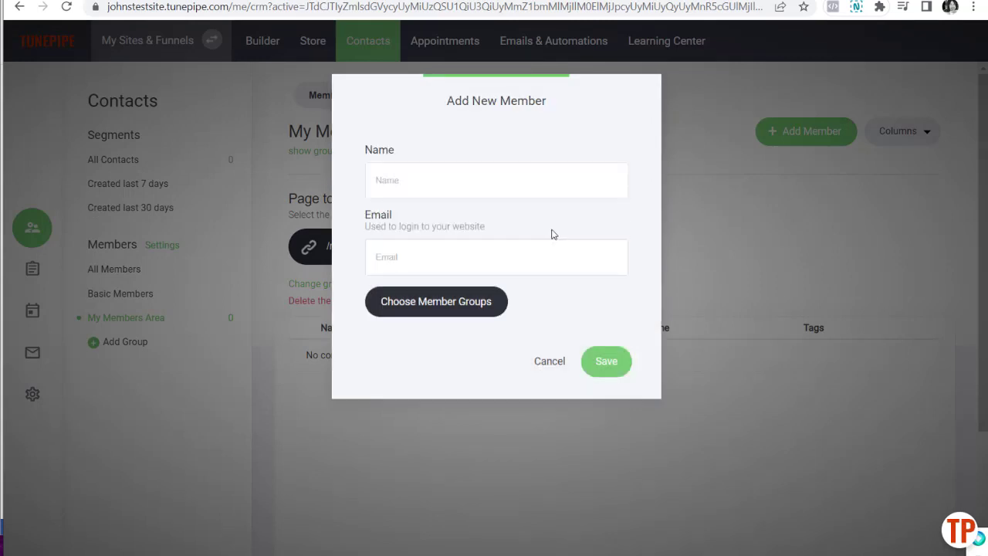
# Step: Enter the member's name and e-mail address, and reconfirm the My Members Area group
pyautogui.click(416, 185)
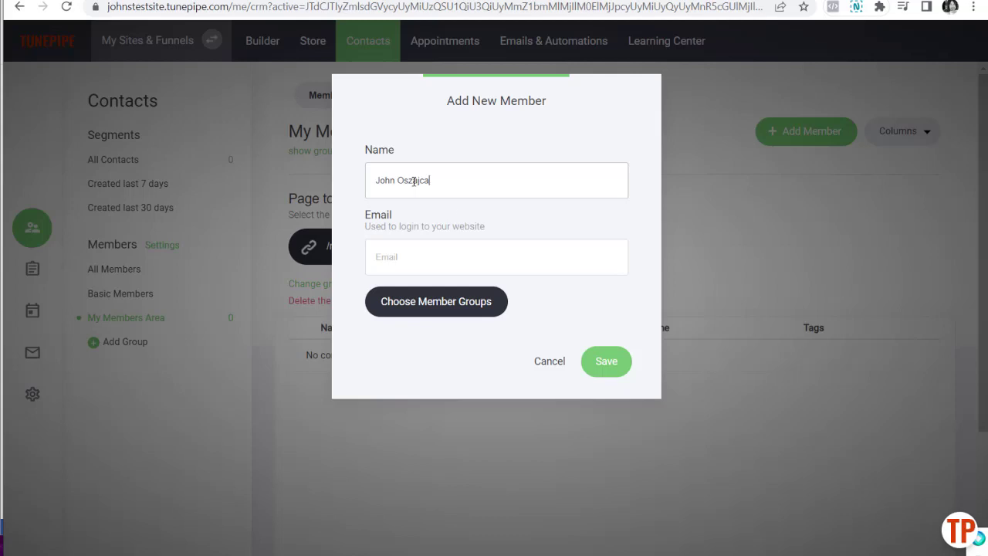
pyautogui.click(444, 257)
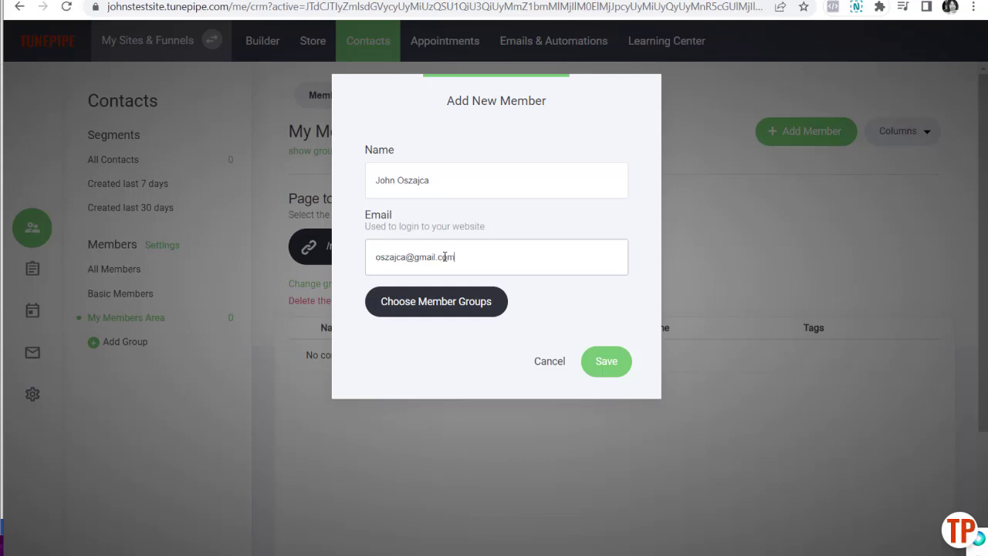
pyautogui.click(467, 311)
pyautogui.click(378, 172)
pyautogui.click(598, 232)
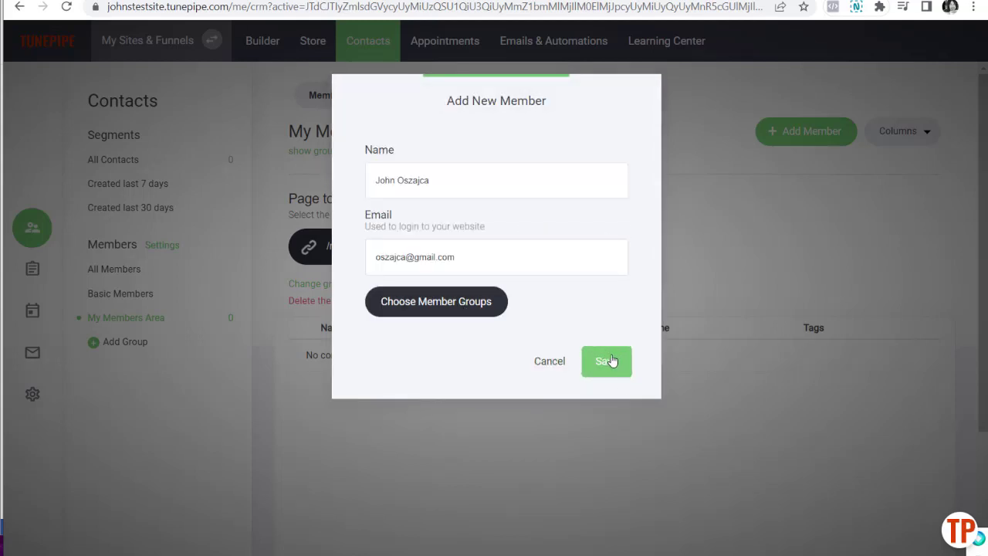